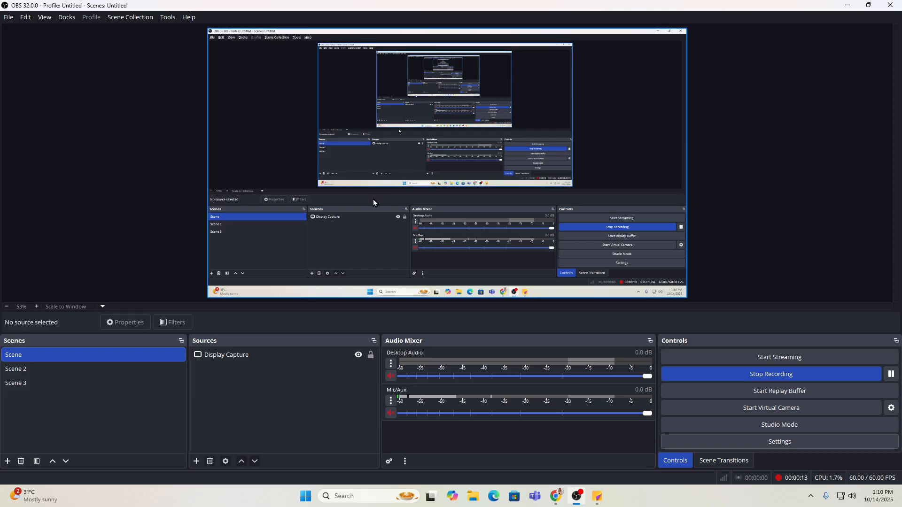
# Step: Open the settings and review the video resolution, downscale filter and FPS values
pyautogui.click(791, 446)
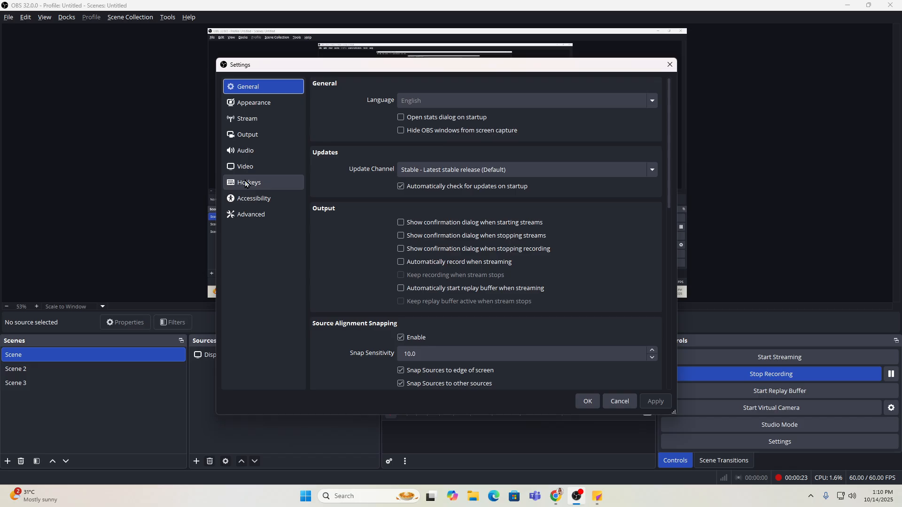
pyautogui.click(252, 166)
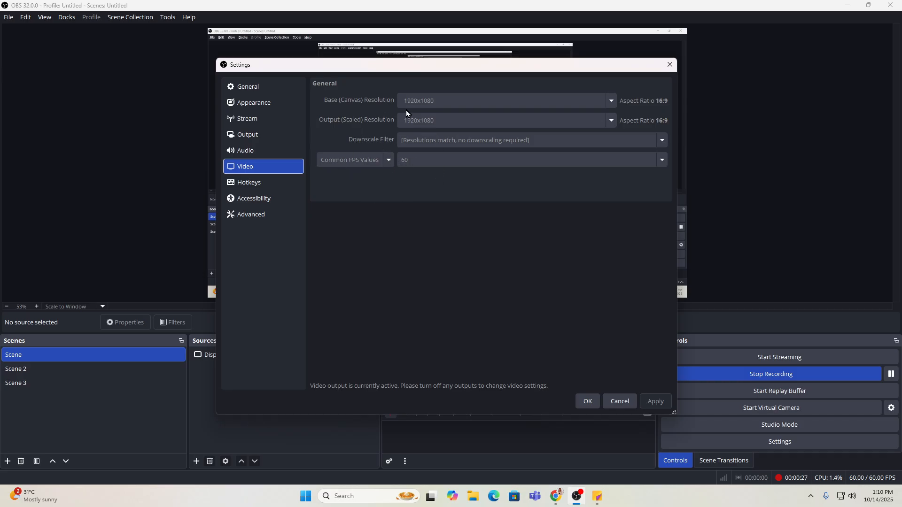
pyautogui.press('ctrl')
pyautogui.press('ctrl')
pyautogui.press('ctrl')
# Step: Review the streaming output settings, including the output mode and the available rate control options
pyautogui.click(250, 136)
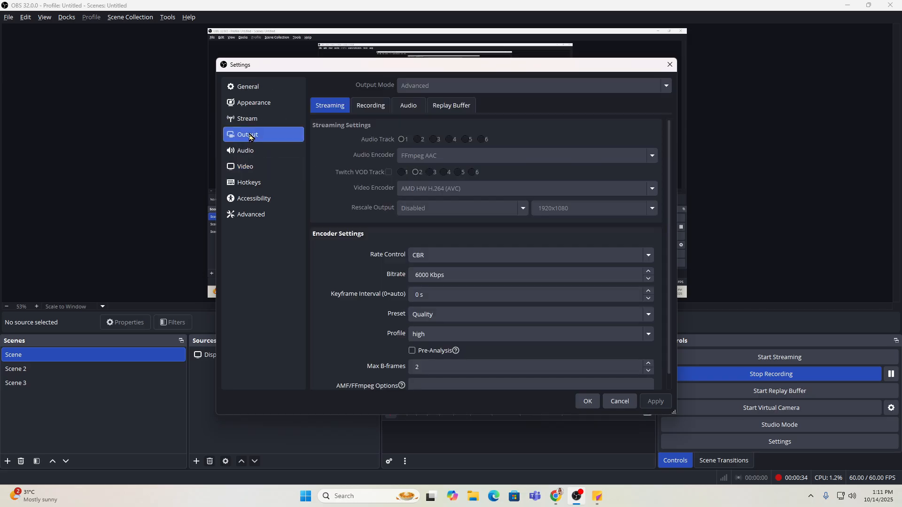
pyautogui.click(425, 85)
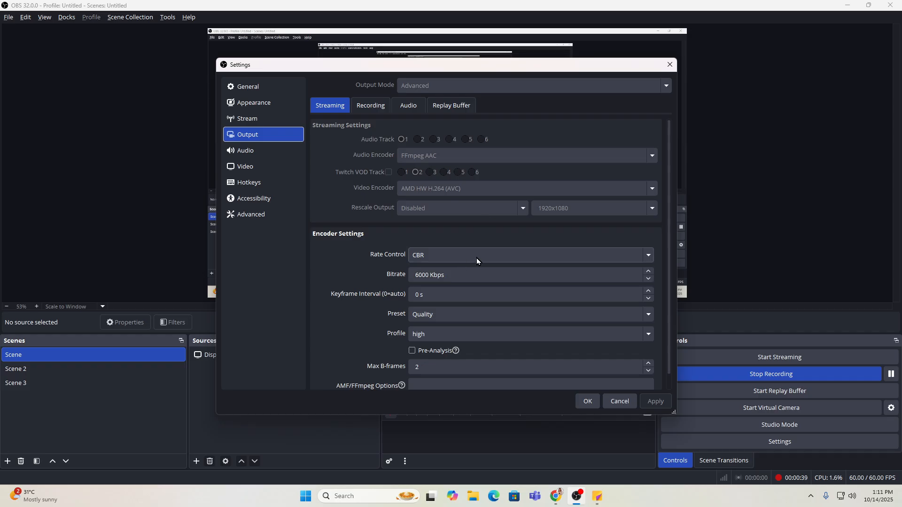
pyautogui.click(648, 256)
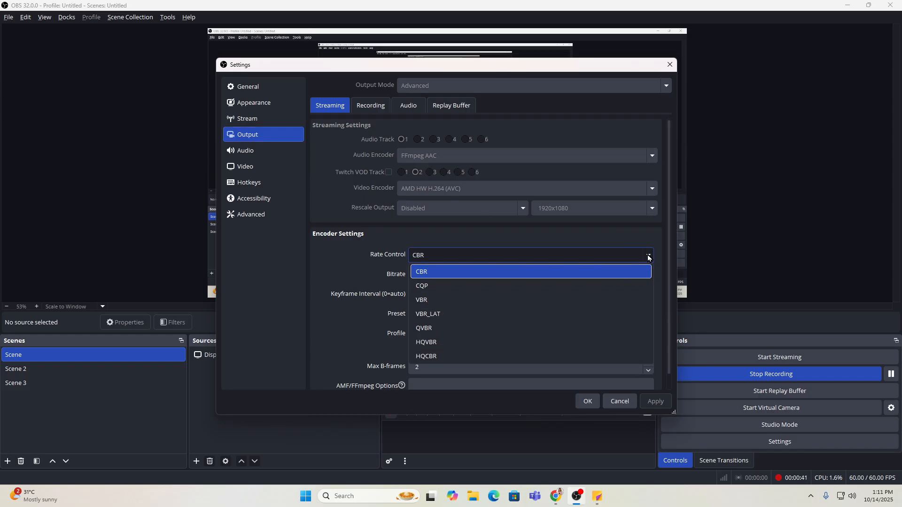
pyautogui.press('Escape')
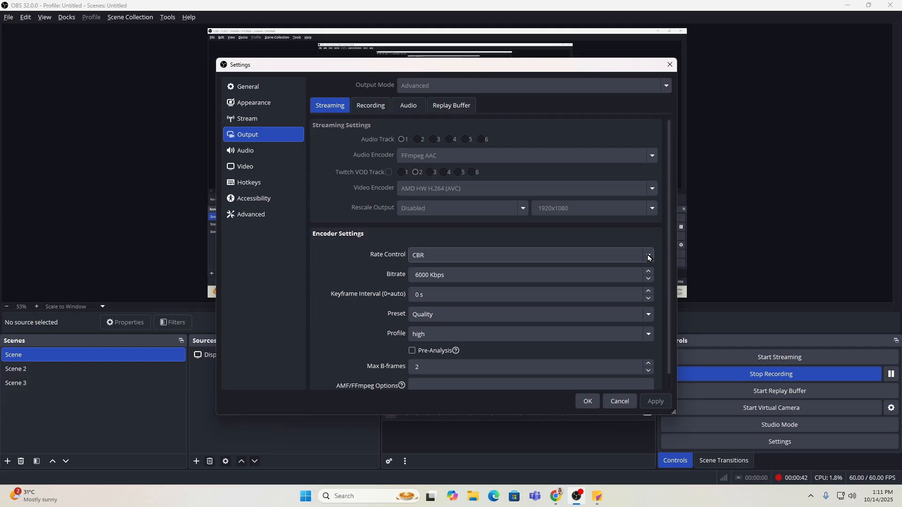
pyautogui.click(648, 256)
pyautogui.click(648, 256)
pyautogui.scroll(-1, 507, 300)
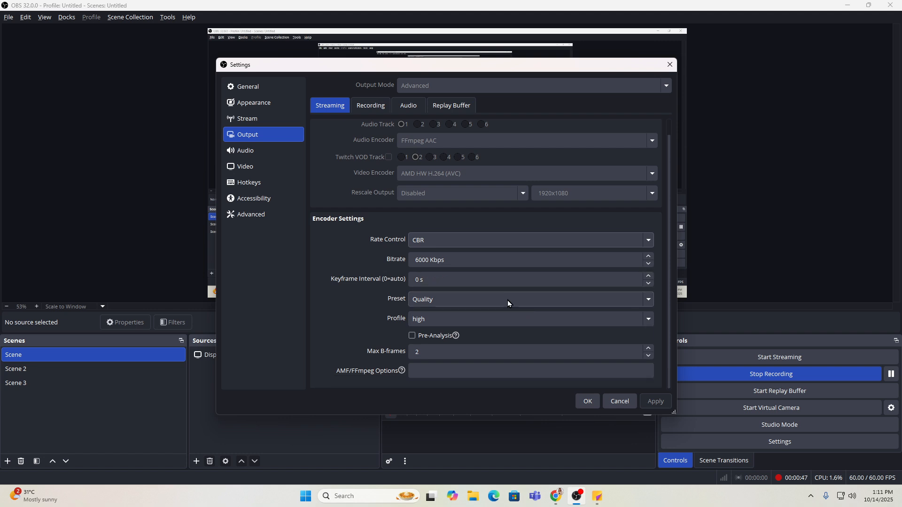
# Step: Examine the streaming encoder's preset, bitrate and profile options without changing them
pyautogui.click(646, 300)
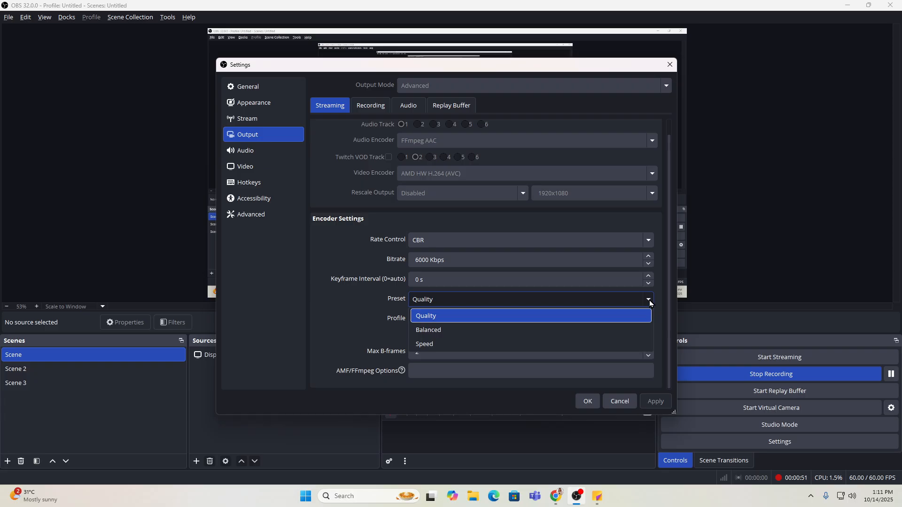
pyautogui.click(649, 300)
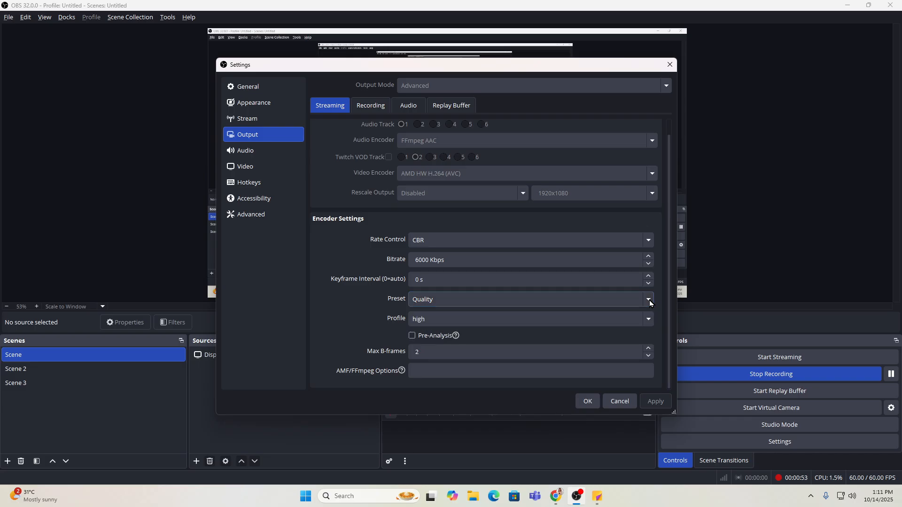
pyautogui.click(461, 277)
pyautogui.scroll(1, 447, 289)
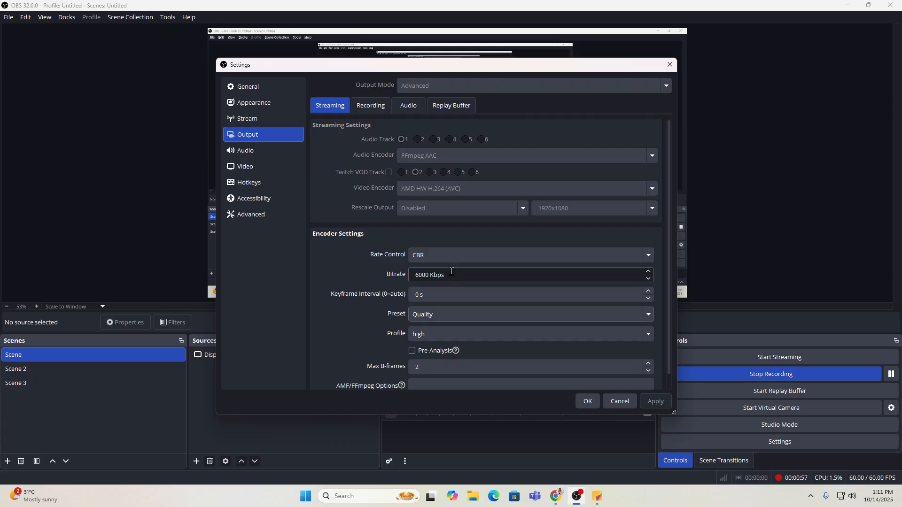
pyautogui.scroll(-1, 515, 295)
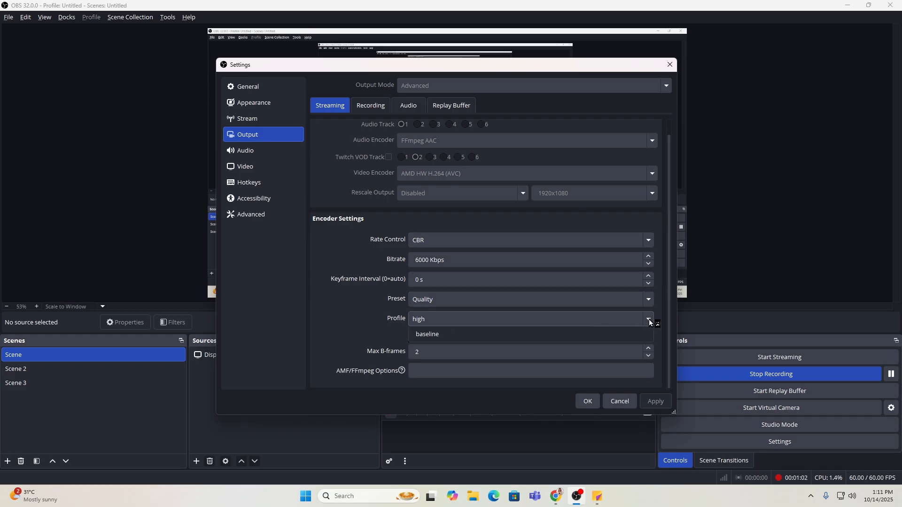
pyautogui.click(649, 319)
pyautogui.click(649, 319)
pyautogui.click(649, 320)
pyautogui.click(649, 320)
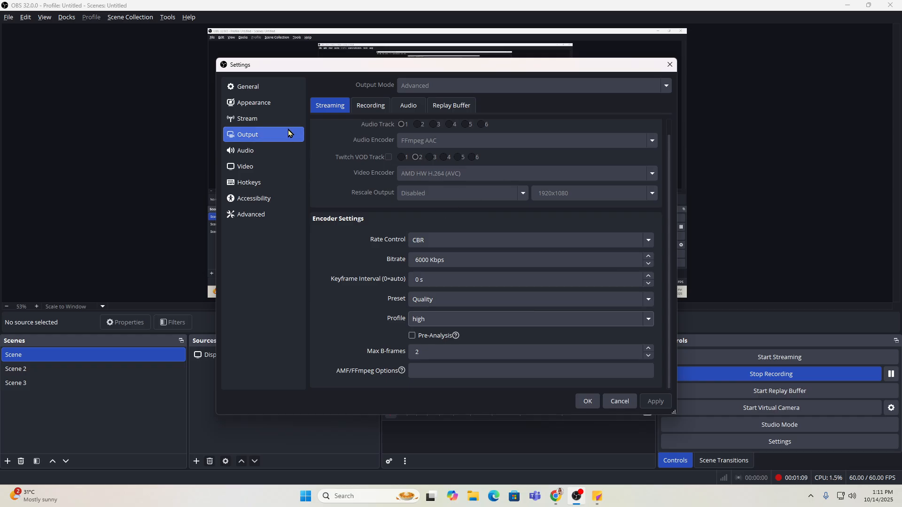
# Step: Review the recording output settings, from path, format, encoders and audio tracks down to the encoder's rate control, bitrate, preset, profile and B-frames
pyautogui.click(369, 107)
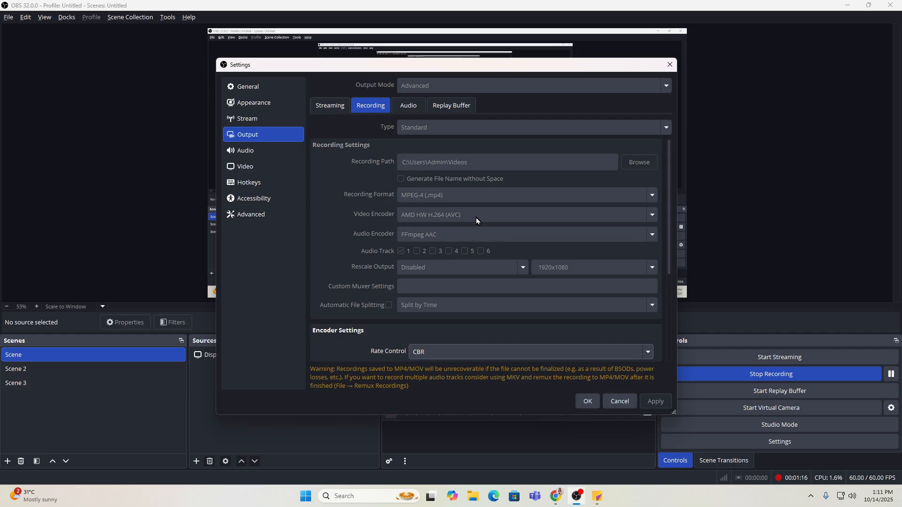
pyautogui.scroll(-4, 475, 218)
pyautogui.scroll(-1, 476, 217)
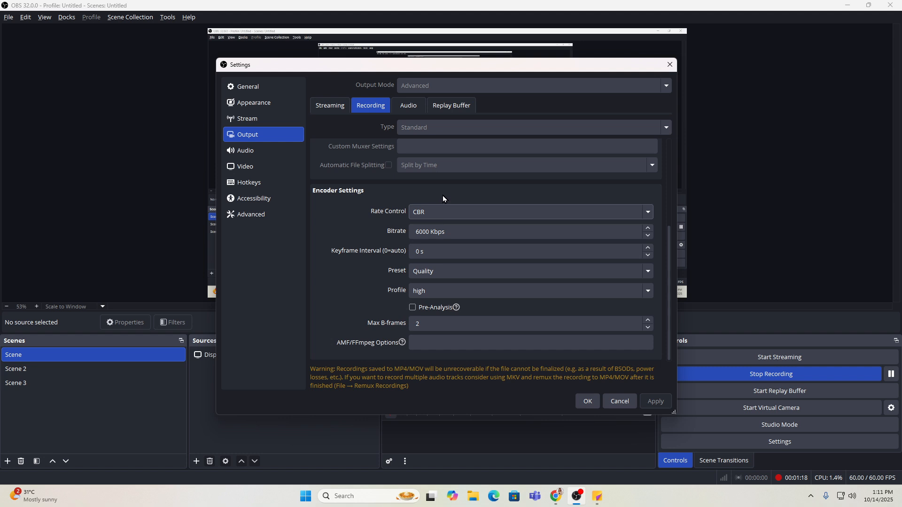
pyautogui.scroll(3, 443, 196)
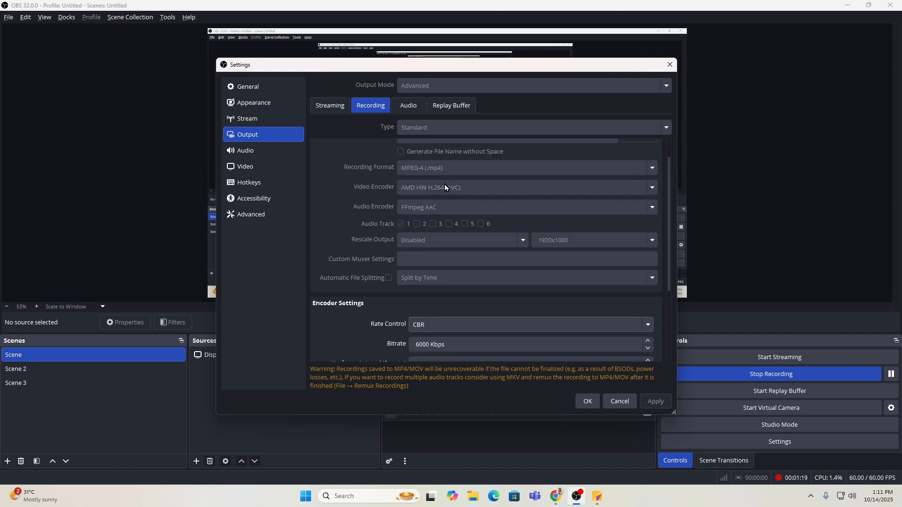
pyautogui.click(401, 224)
pyautogui.scroll(-1, 443, 195)
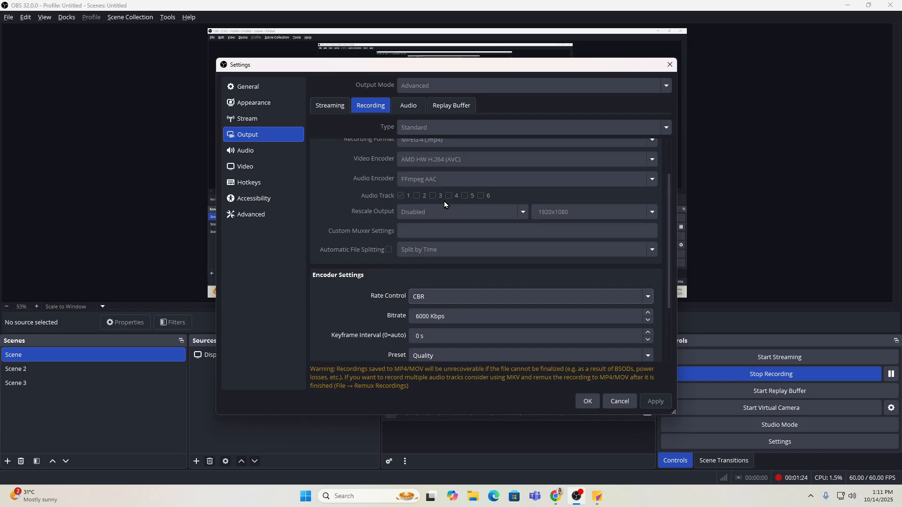
pyautogui.scroll(-3, 443, 201)
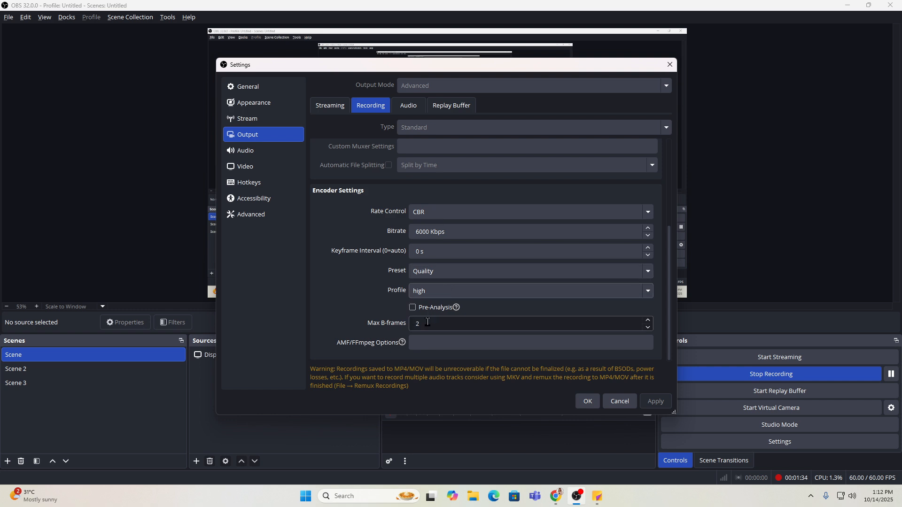
pyautogui.scroll(5, 429, 310)
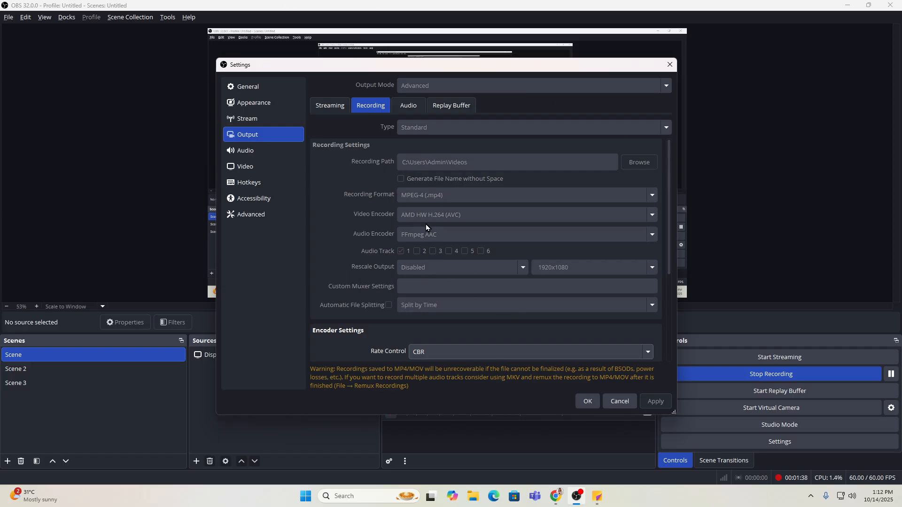
pyautogui.scroll(-5, 426, 224)
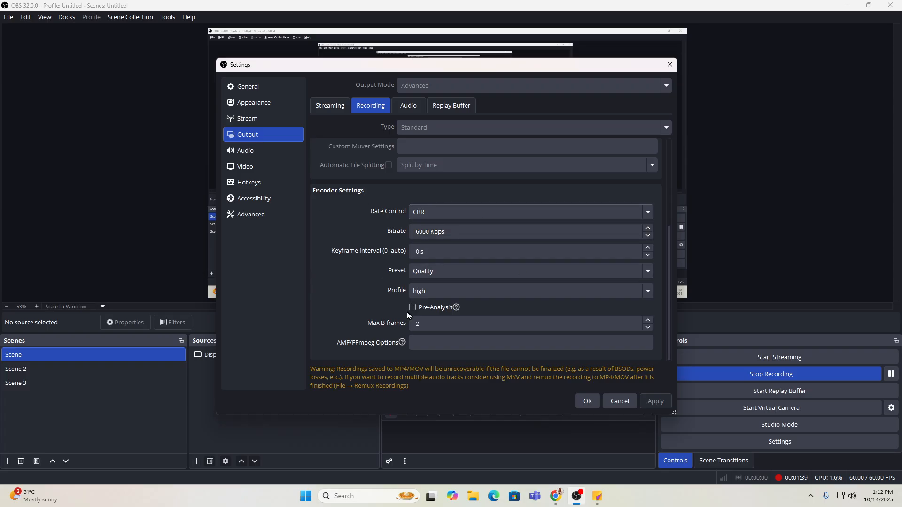